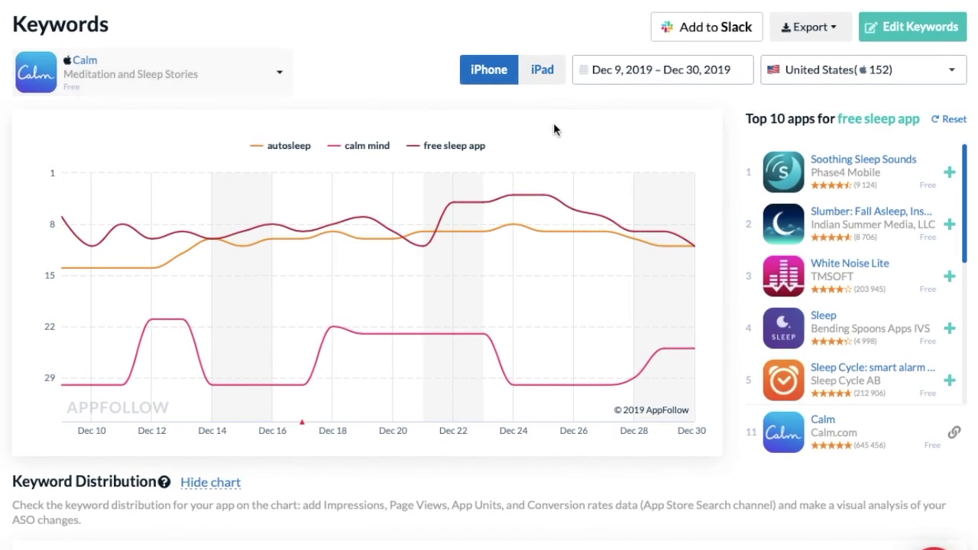
# - Switch Calm's keyword tracking from the United States to the United Kingdom store
pyautogui.click(925, 67)
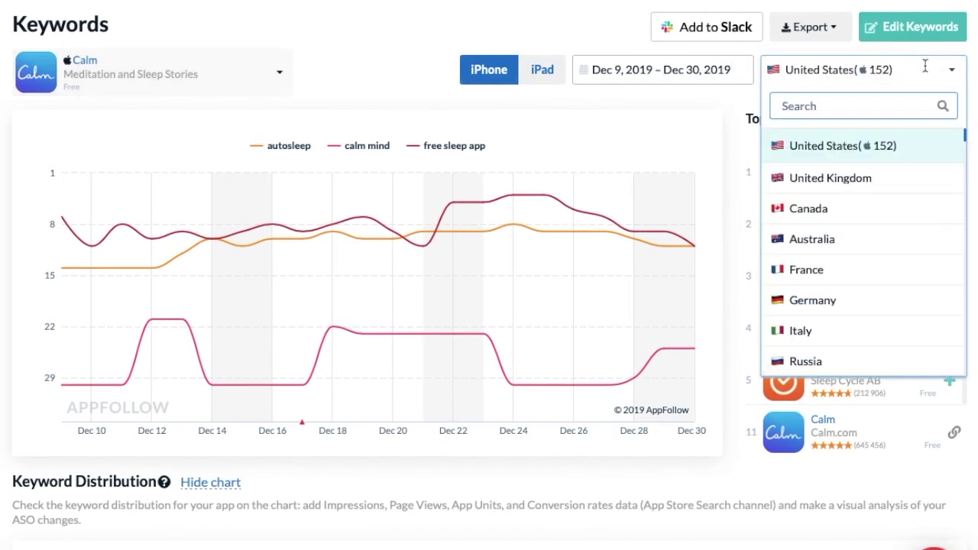
pyautogui.click(892, 178)
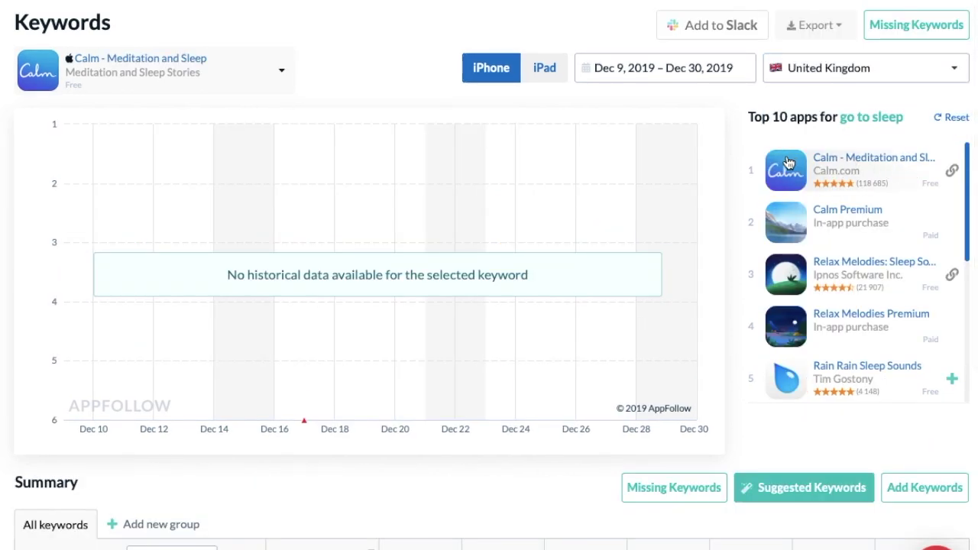
# - Fill the empty UK list with Suggested Keywords, then show Calm's untracked Missing Keywords
pyautogui.scroll(-2, 736, 367)
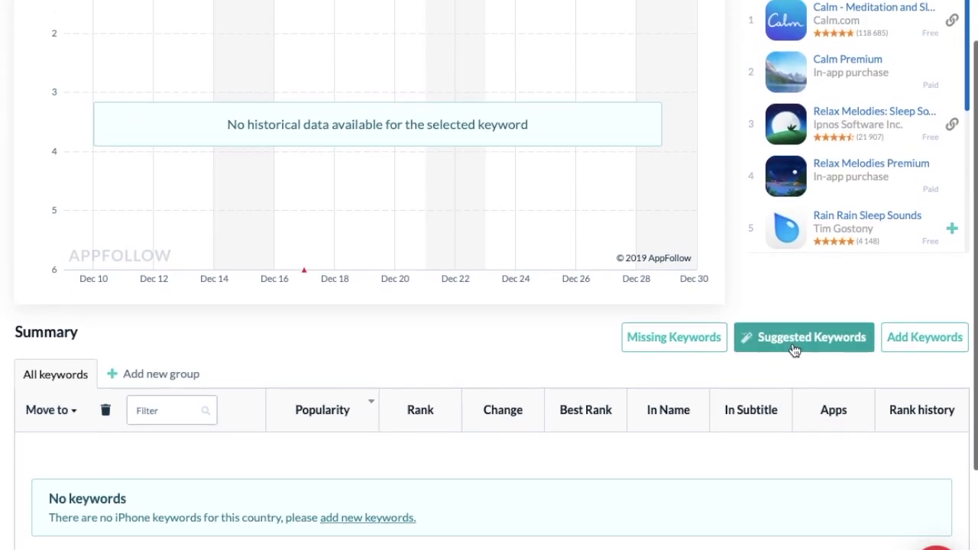
pyautogui.click(795, 346)
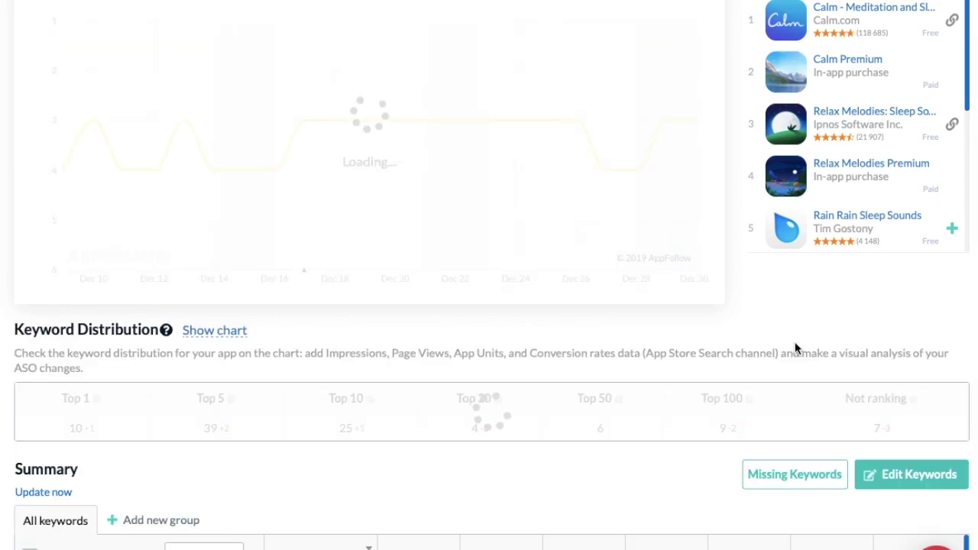
pyautogui.scroll(-3, 651, 505)
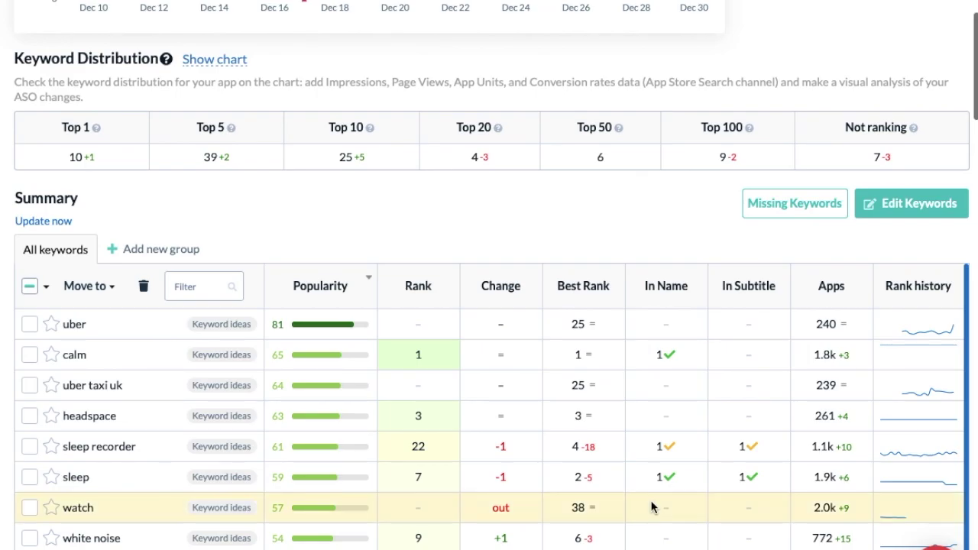
pyautogui.click(776, 206)
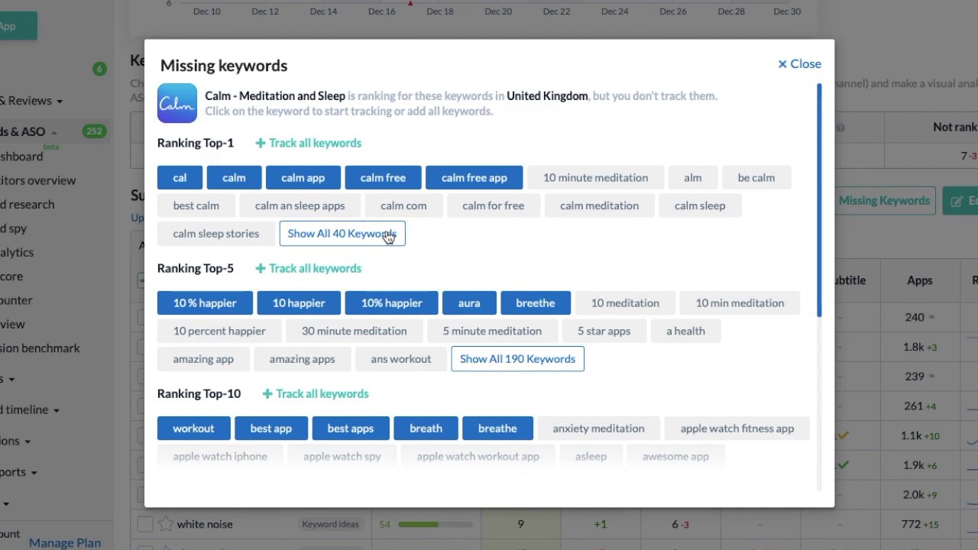
# - Expand all 40 Top-1 keywords and track 'clam' and 'insight health'
pyautogui.click(388, 238)
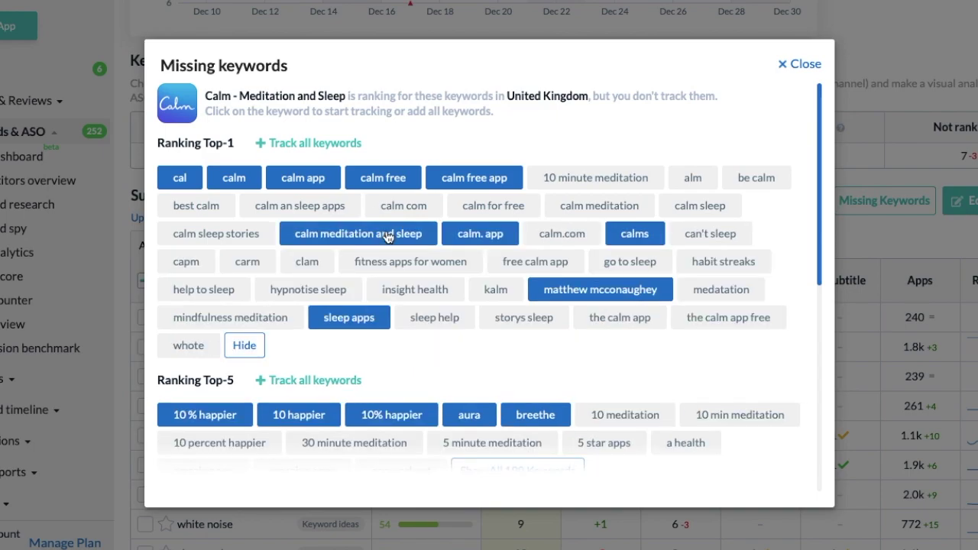
pyautogui.click(310, 266)
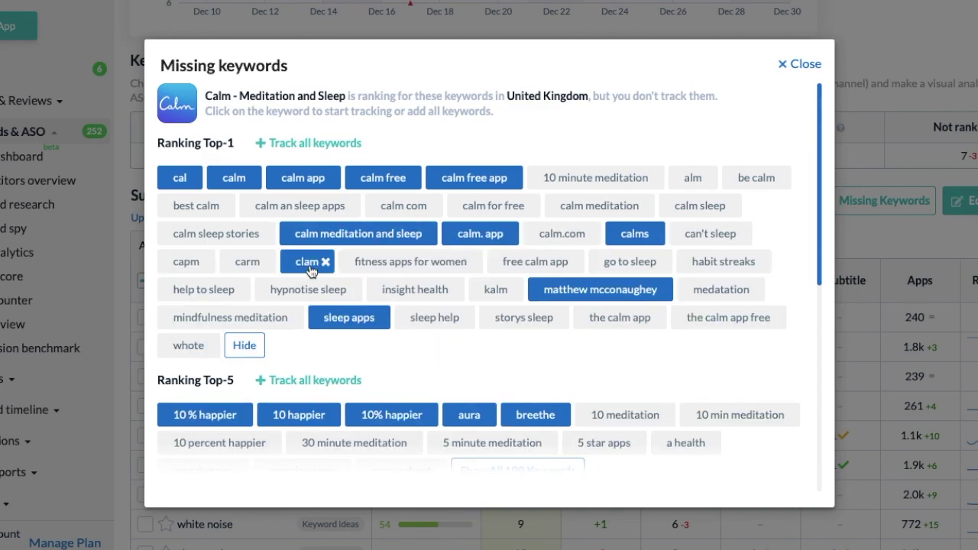
pyautogui.click(412, 295)
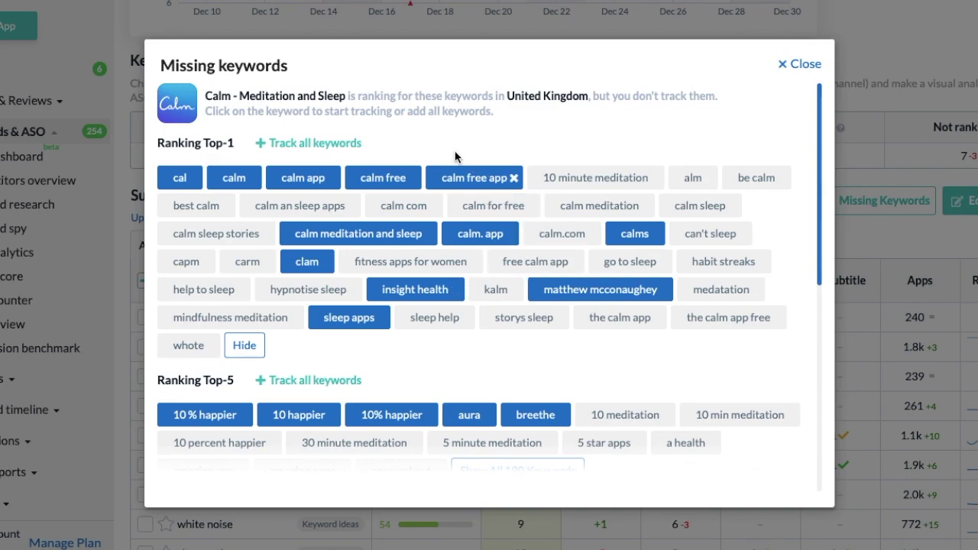
# - Track every missing keyword in the Top-100, Top-50, Top-10 and Top-5 groups
pyautogui.scroll(-2, 382, 358)
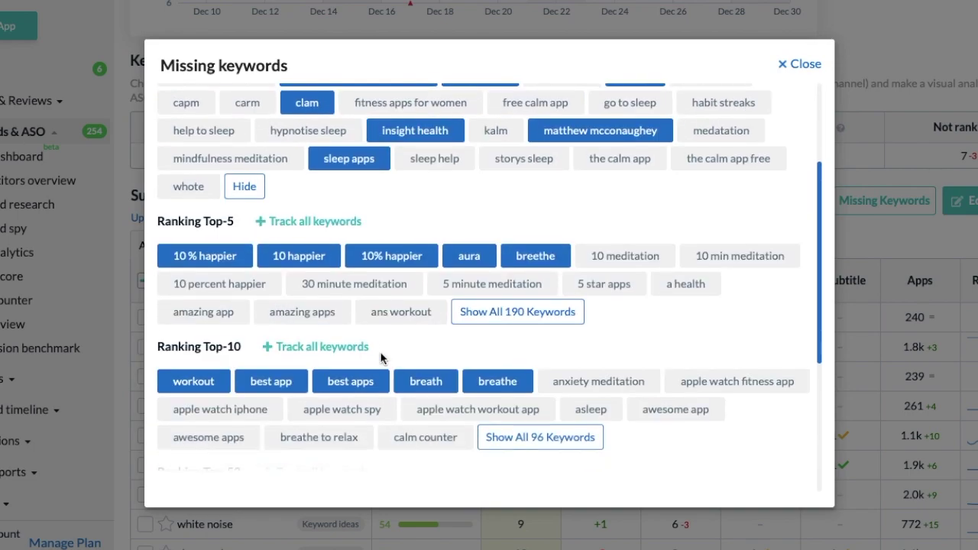
pyautogui.scroll(-1, 376, 350)
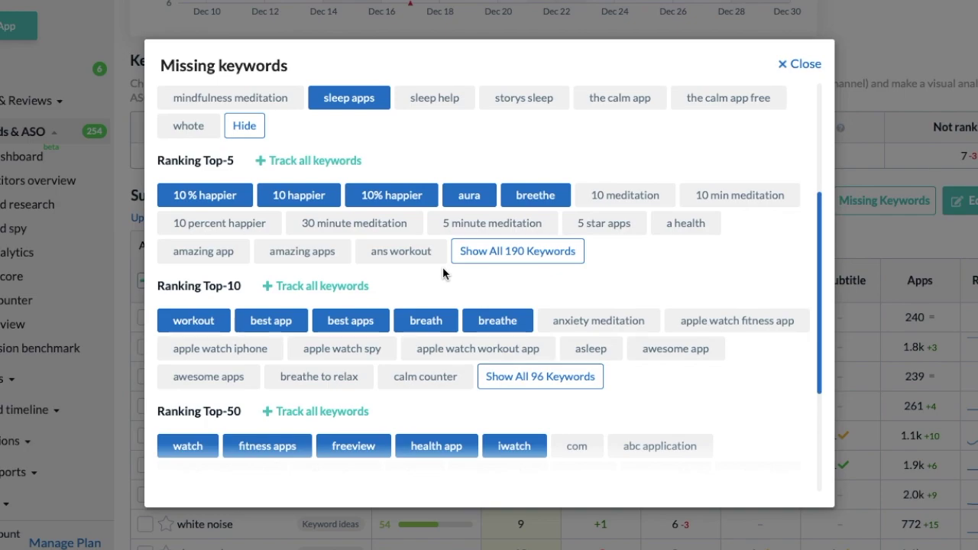
pyautogui.scroll(-3, 461, 273)
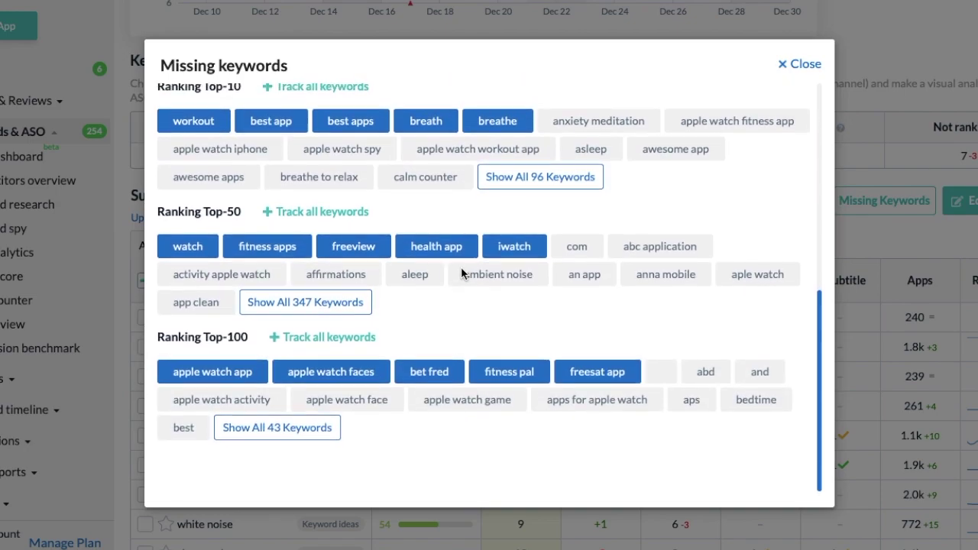
pyautogui.click(367, 342)
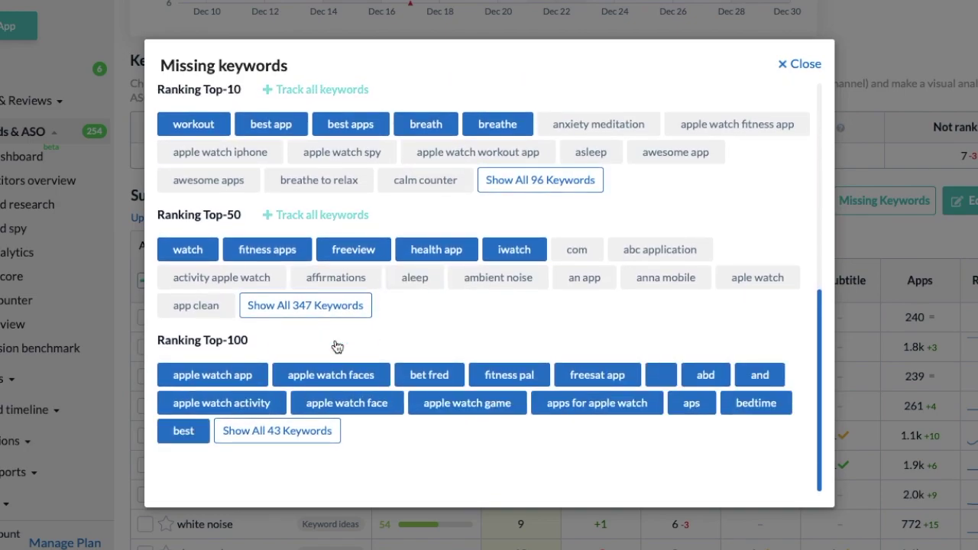
pyautogui.click(334, 215)
pyautogui.scroll(3, 332, 214)
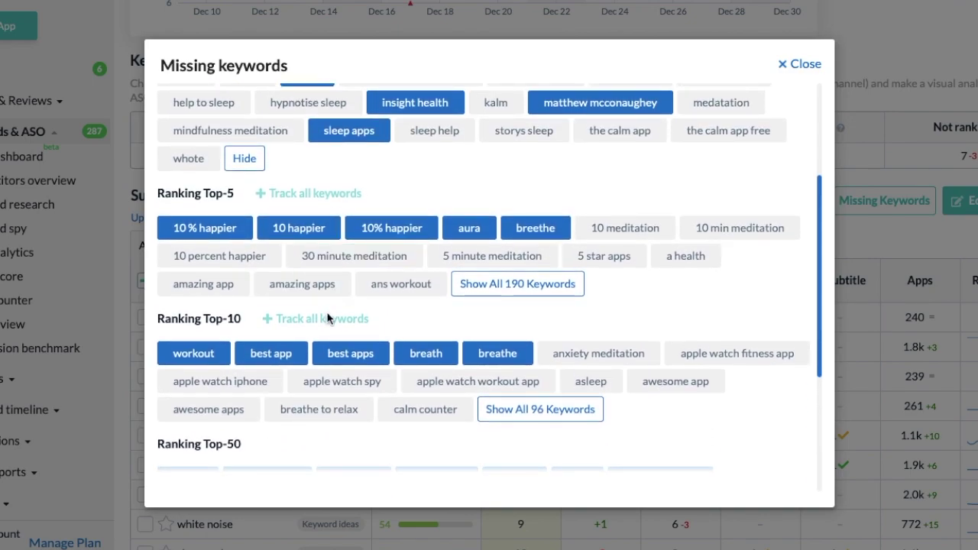
pyautogui.click(327, 321)
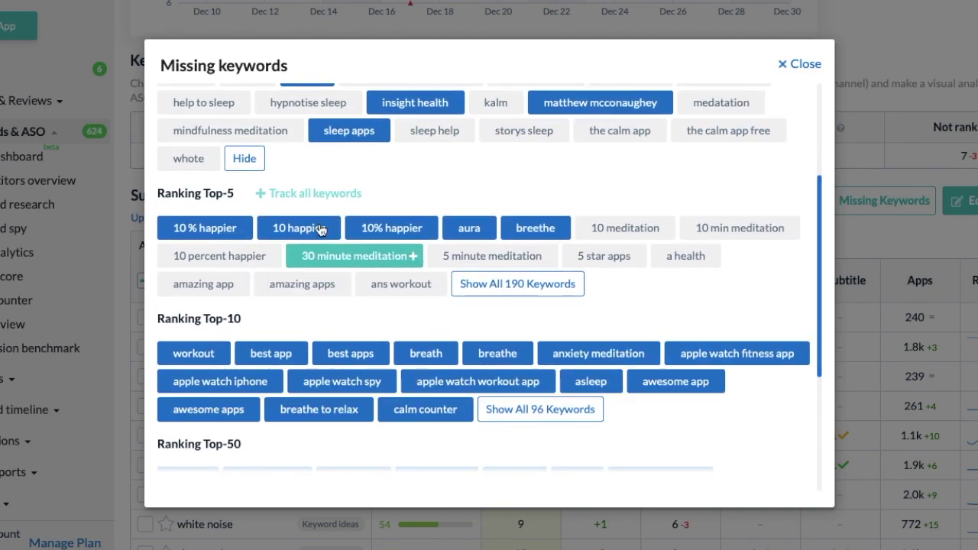
pyautogui.click(317, 194)
pyautogui.scroll(3, 317, 193)
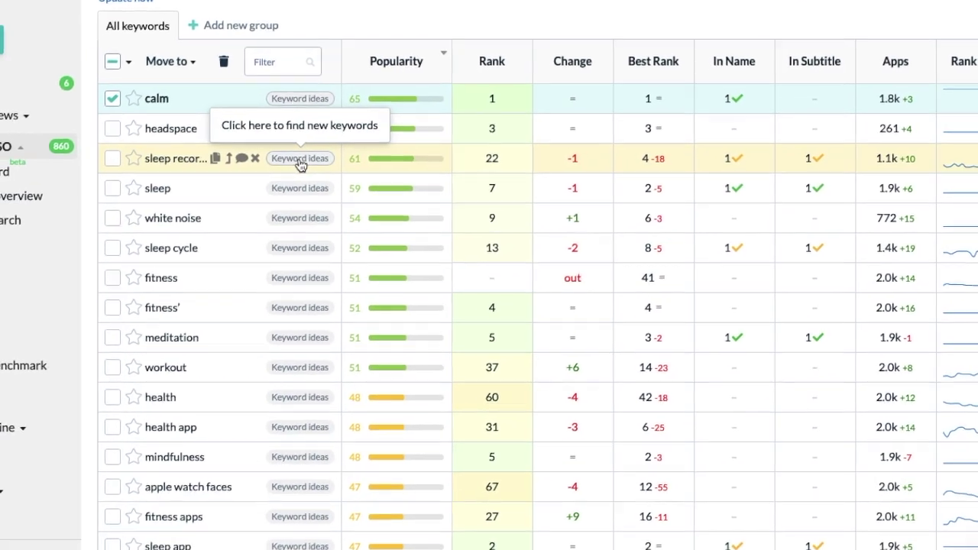
# - From the sleep recorder keyword ideas, track 'sleep tracker', 'sleep sounds' and all suggestions
pyautogui.click(300, 161)
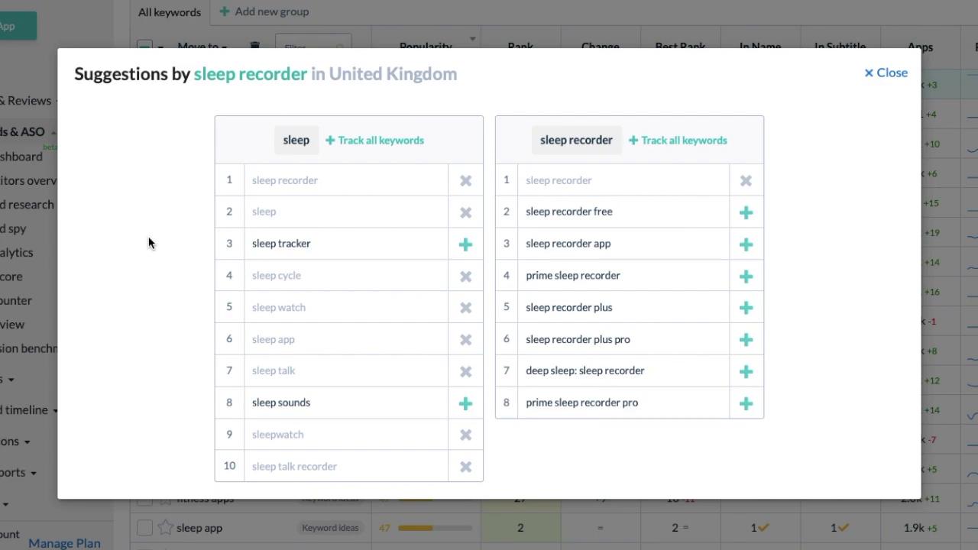
pyautogui.click(465, 245)
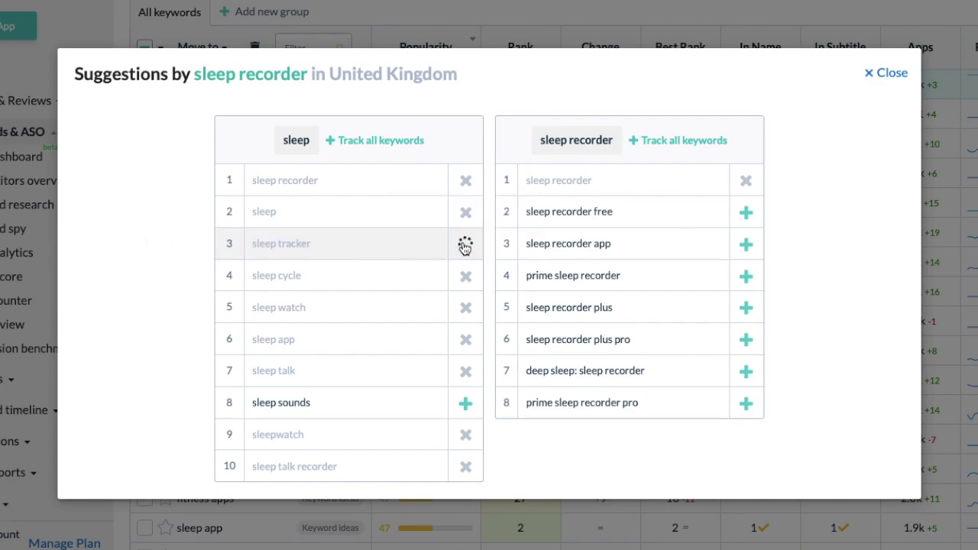
pyautogui.click(464, 407)
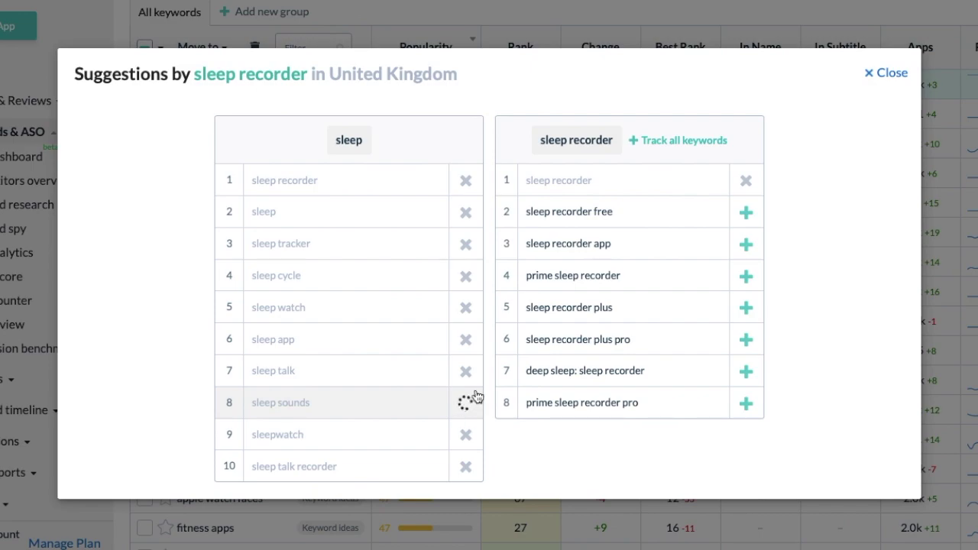
pyautogui.click(690, 146)
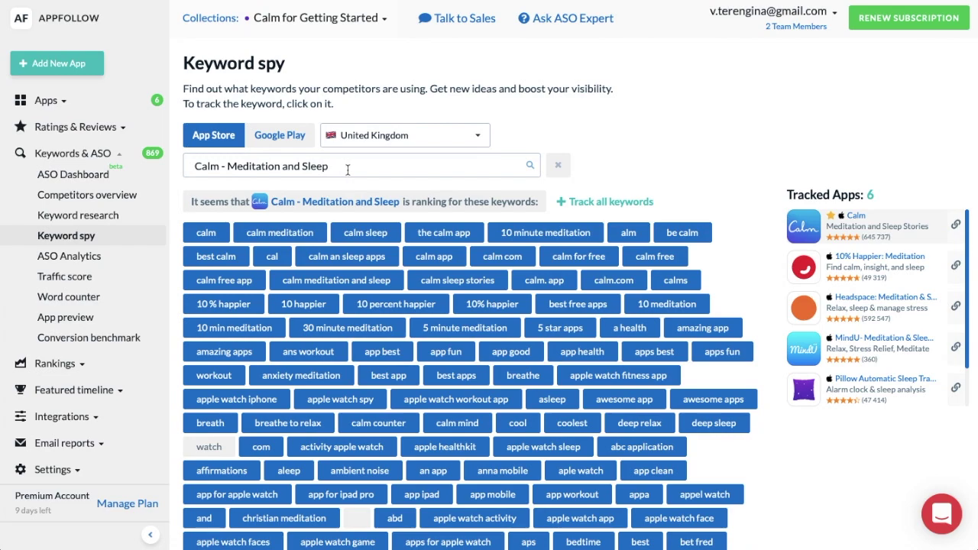
# - In Keyword spy, switch to competitor MindU - Meditation, Sleep App and track all its keywords
pyautogui.tripleClick(348, 169)
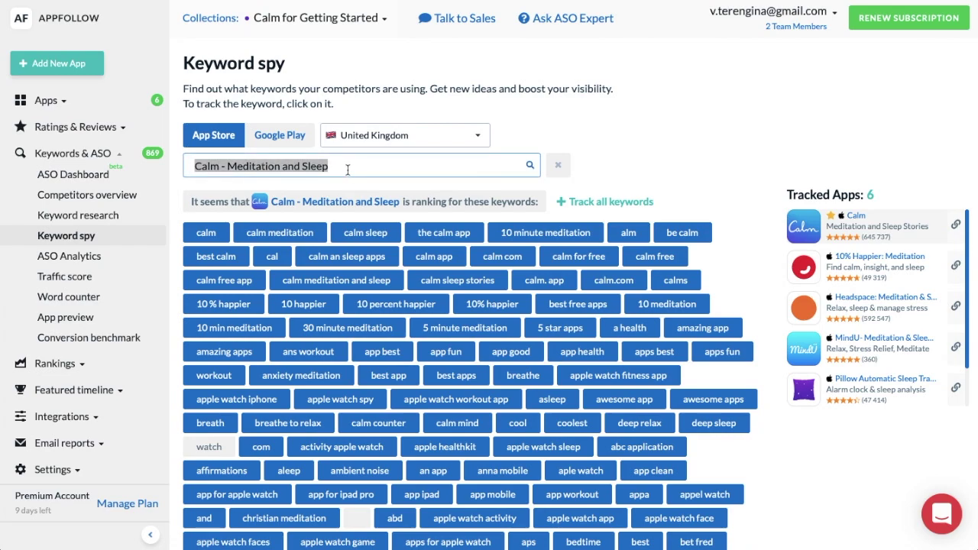
pyautogui.write('Meditation')
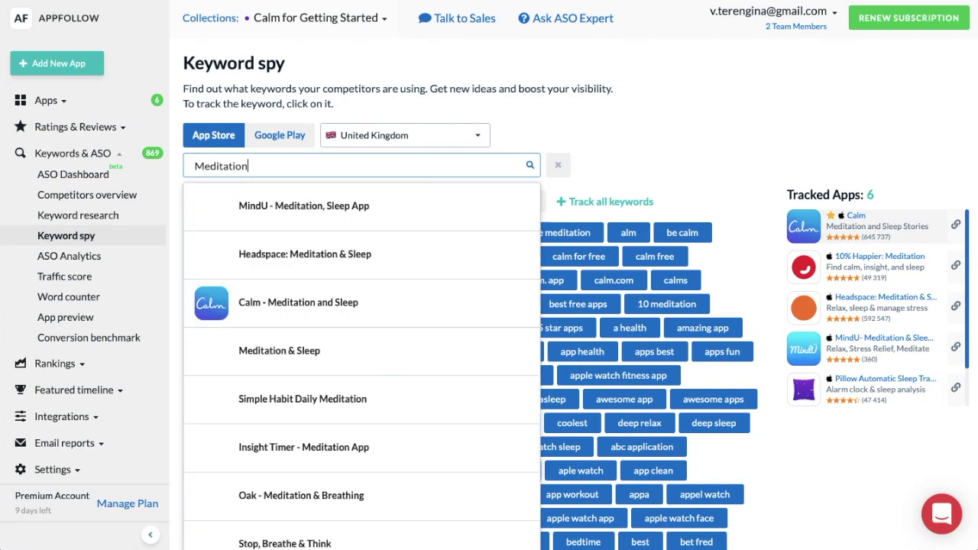
pyautogui.click(352, 207)
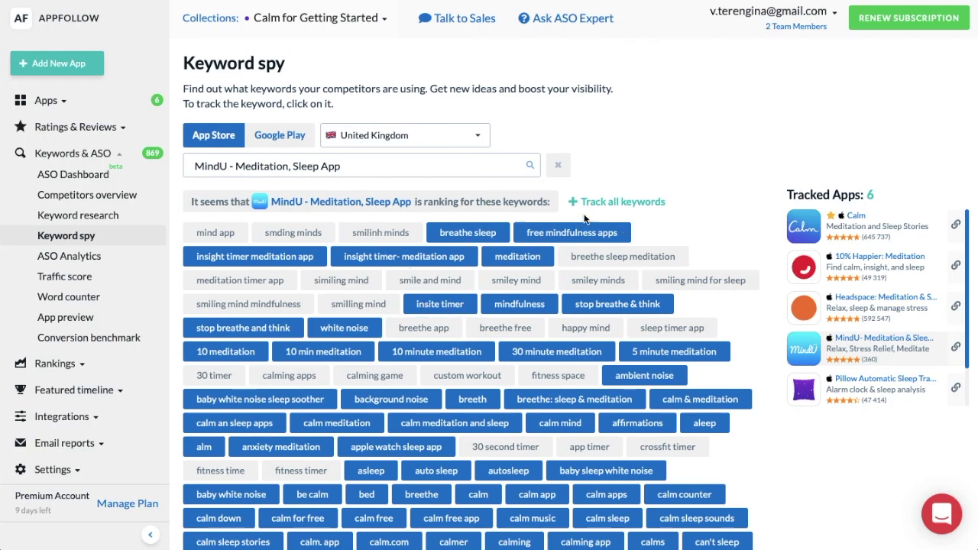
pyautogui.click(612, 203)
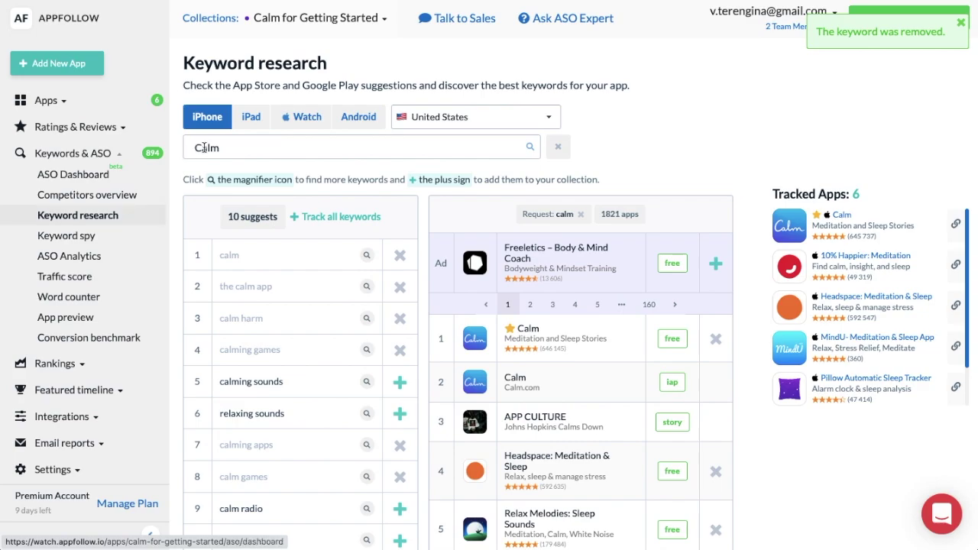
# - Search 'Meditation', track all ten suggestions, then list Calm's 100 ranking keywords
pyautogui.click(246, 144)
pyautogui.doubleClick(246, 144)
pyautogui.write('Me')
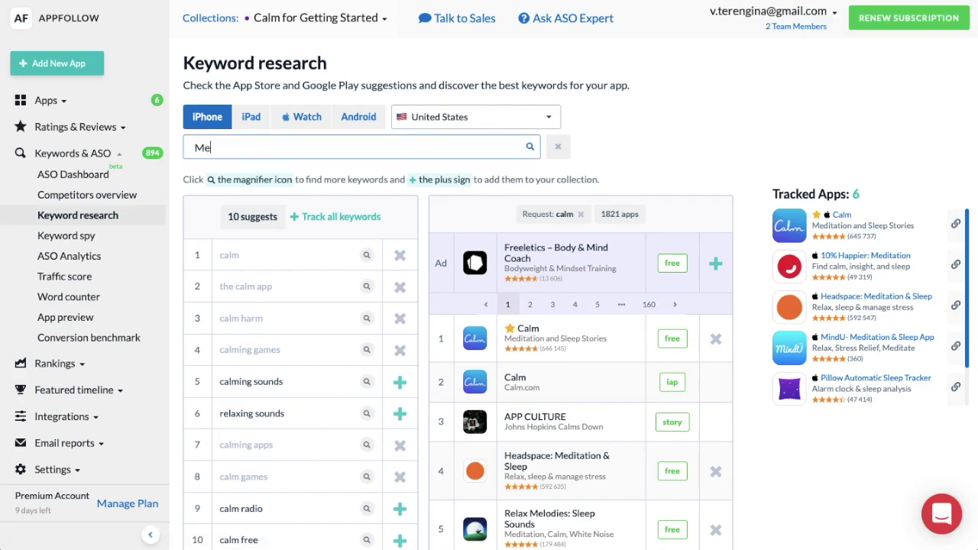
pyautogui.write('ditation')
pyautogui.press('Return')
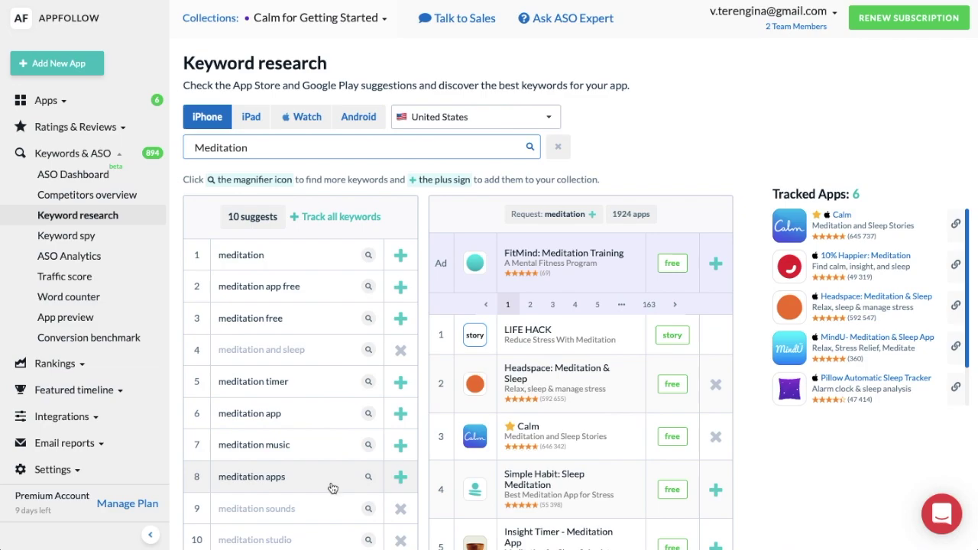
pyautogui.click(346, 219)
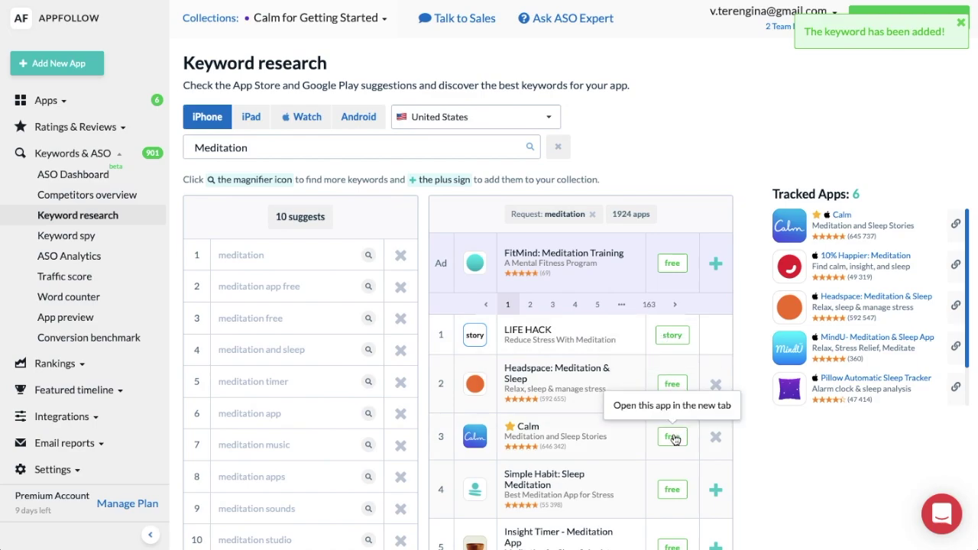
pyautogui.click(598, 434)
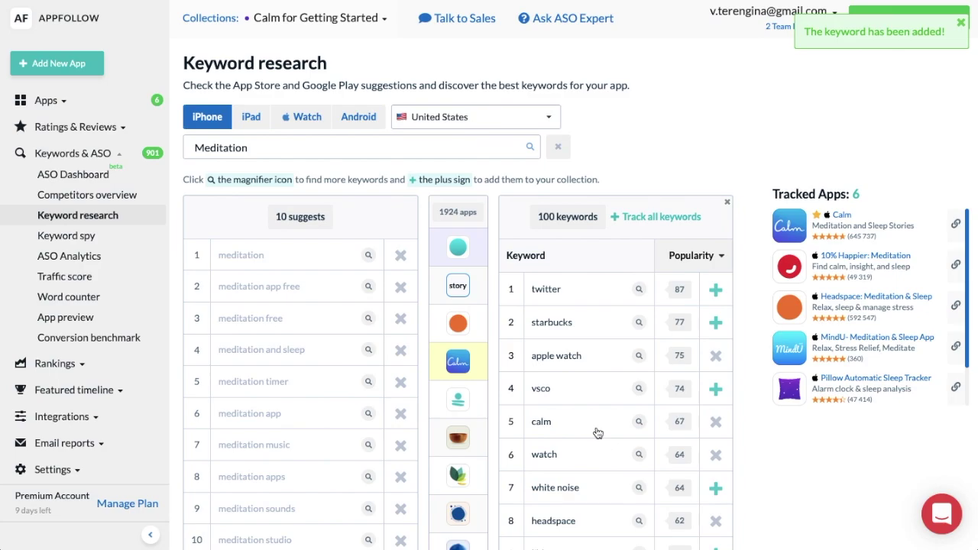
pyautogui.scroll(-1, 598, 434)
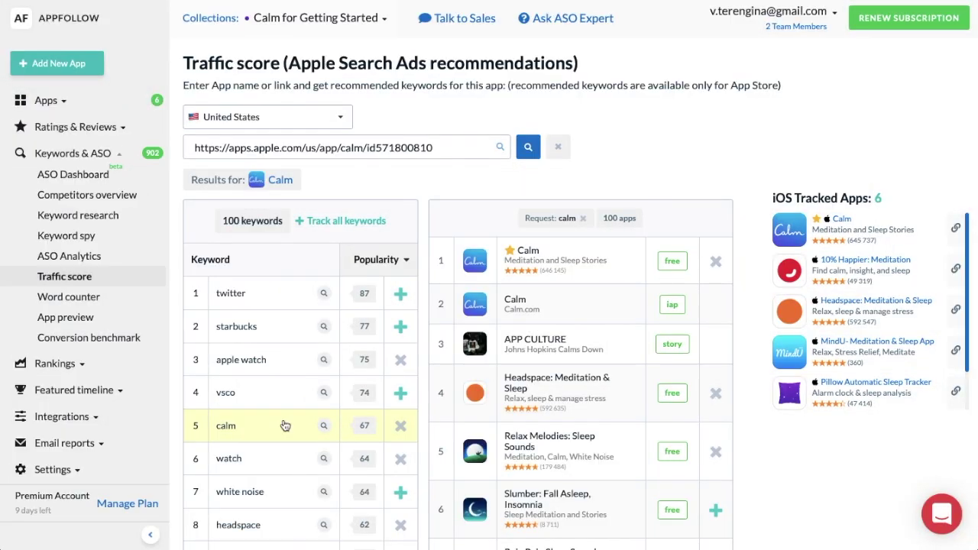
# - Check which apps rank for 'white noise' and 'headspace', then open the keyword ranking details
pyautogui.scroll(-1, 284, 426)
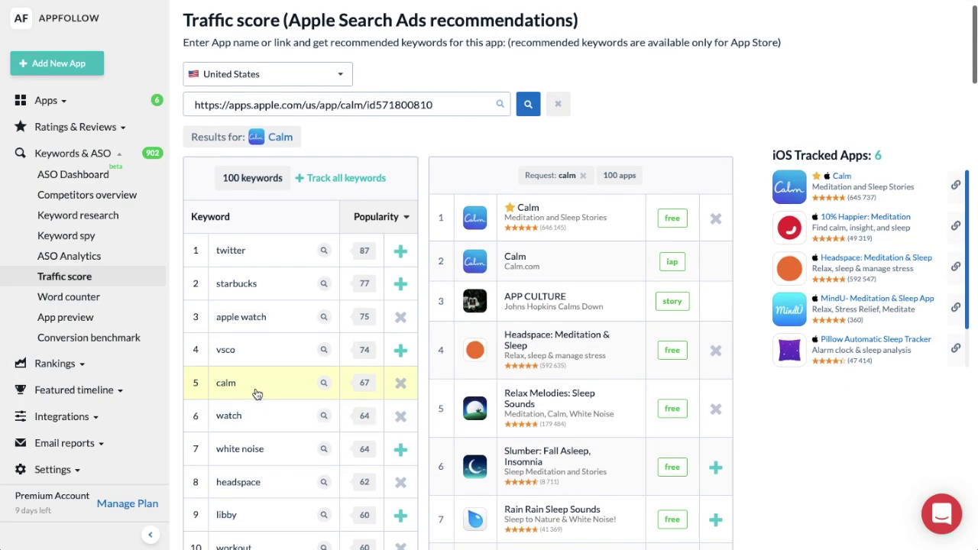
pyautogui.click(255, 456)
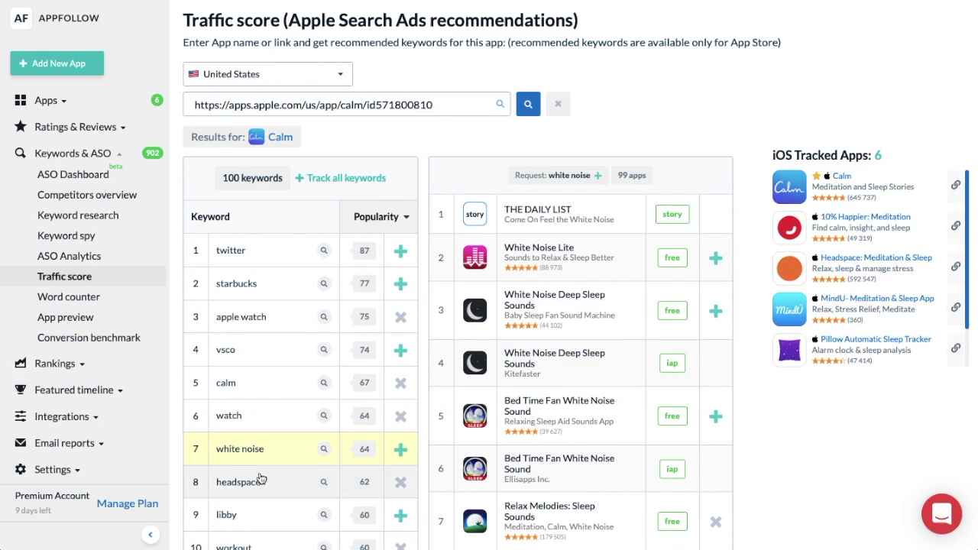
pyautogui.click(259, 482)
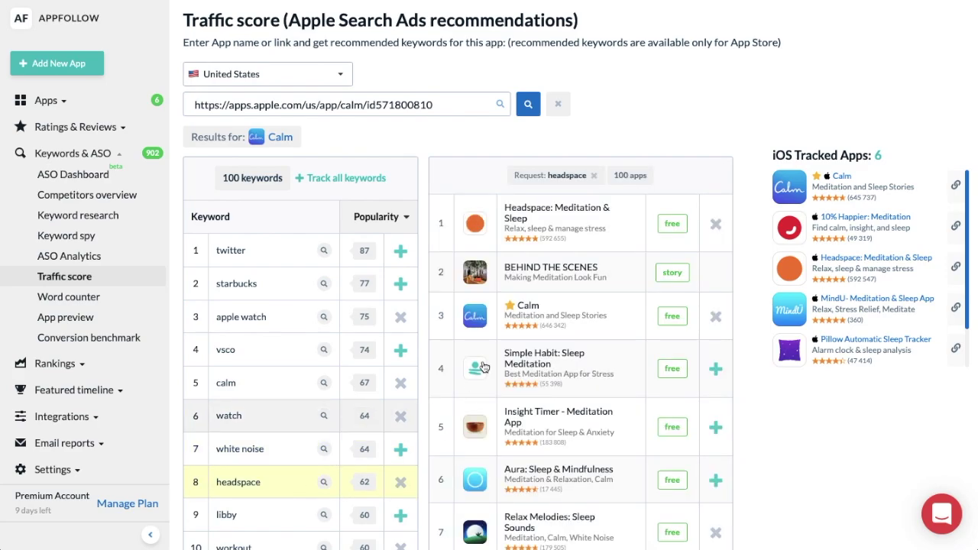
pyautogui.click(557, 413)
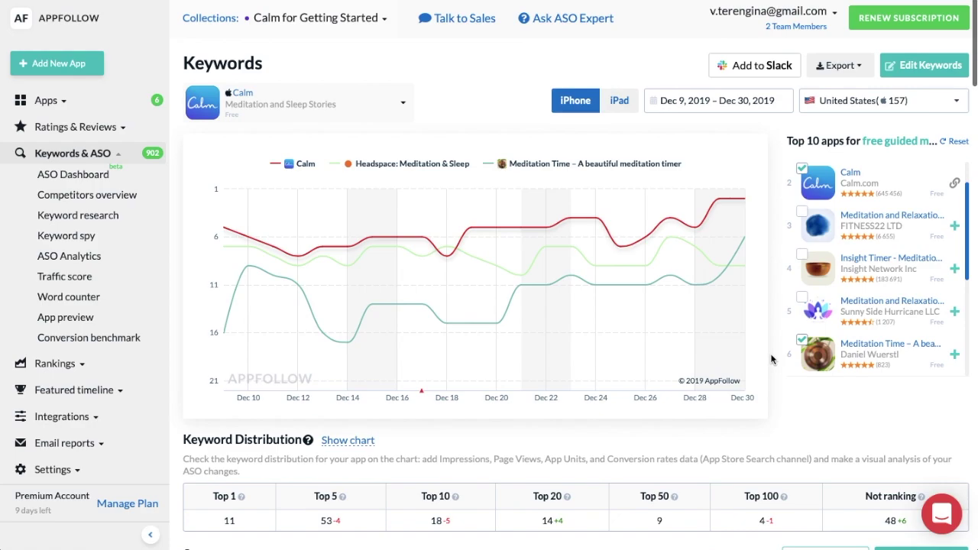
# - Sort the Summary table by Popularity descending, putting 'sleep sounds' at the top
pyautogui.scroll(-2, 772, 359)
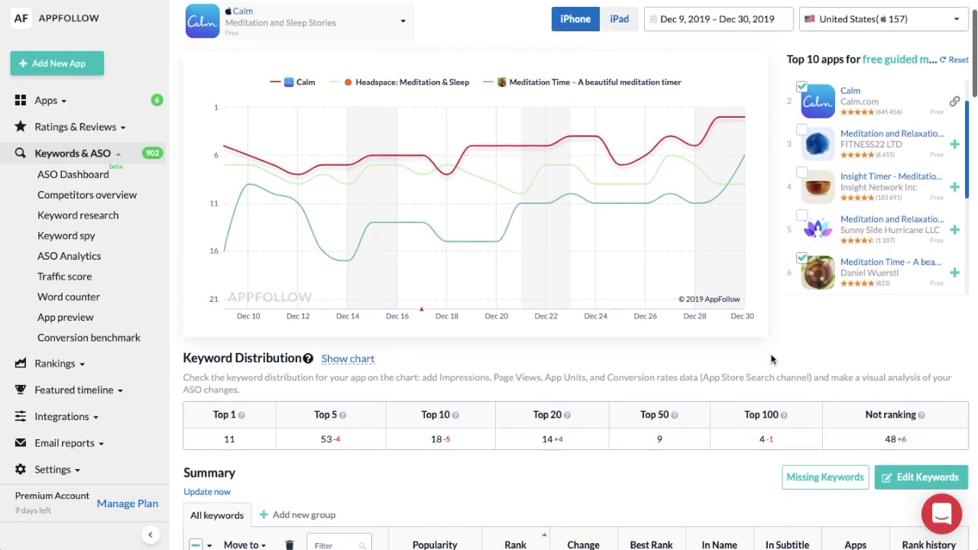
pyautogui.scroll(-1, 772, 359)
pyautogui.scroll(-1, 773, 359)
pyautogui.scroll(-1, 772, 359)
pyautogui.scroll(-2, 773, 359)
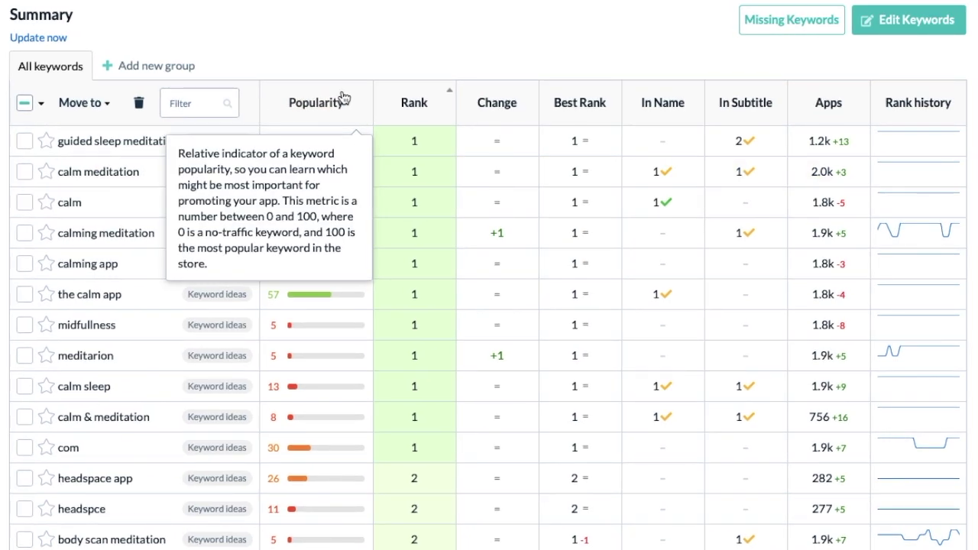
pyautogui.click(342, 98)
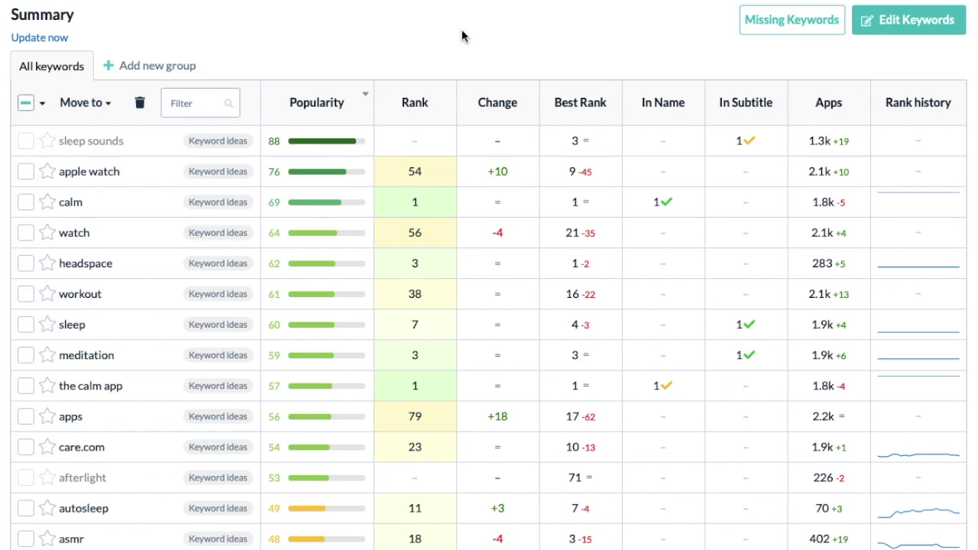
# - Sort Popularity ascending, select all low-popularity keywords, then sort by number of competing Apps
pyautogui.click(351, 105)
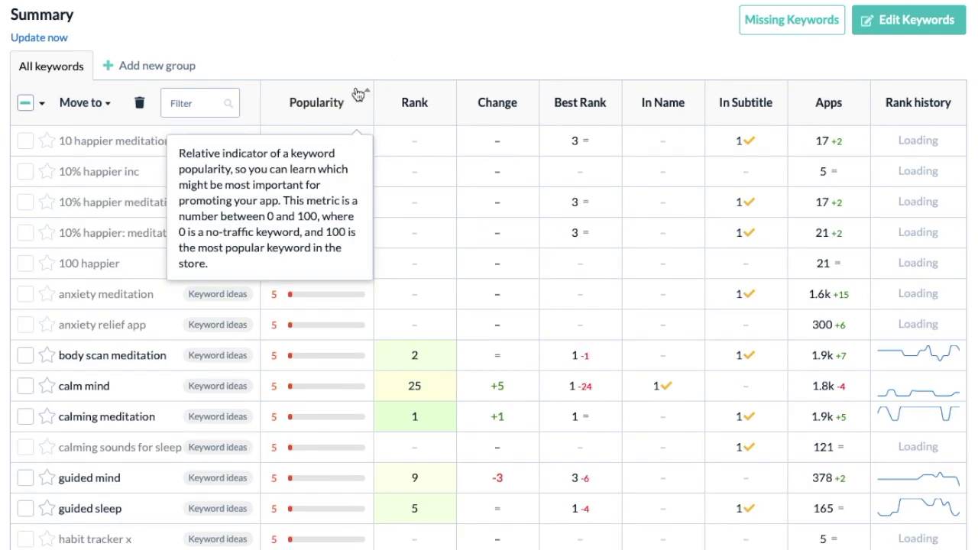
pyautogui.click(27, 105)
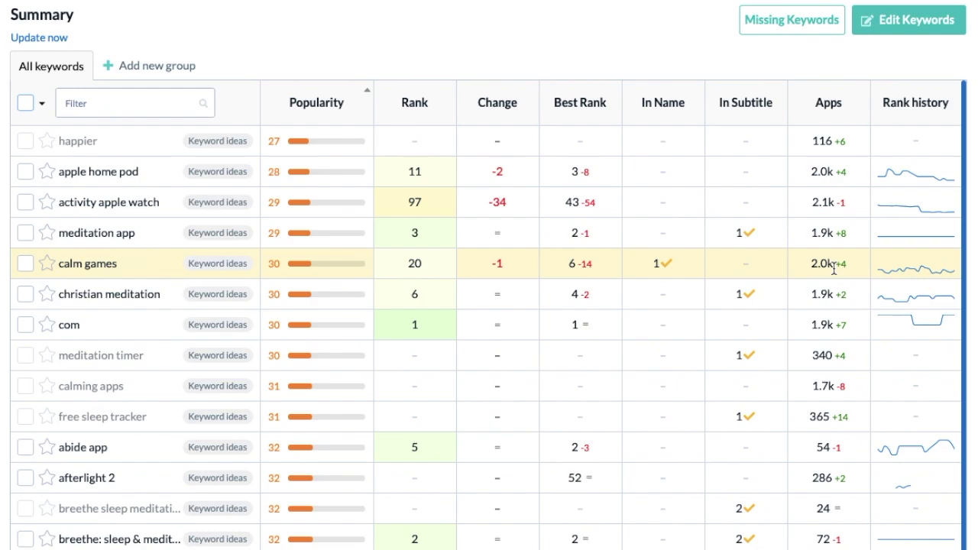
pyautogui.click(860, 95)
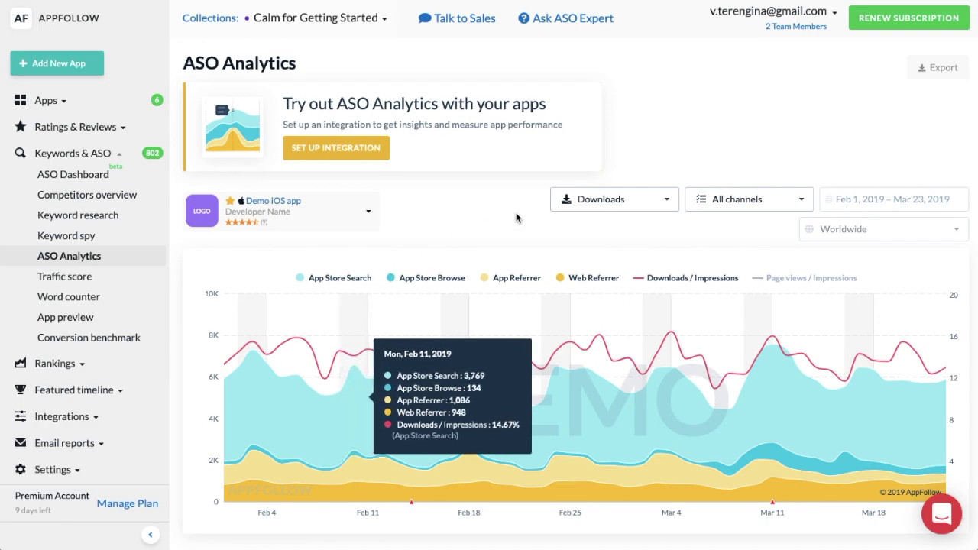
# - Chart only App Store Search traffic with Downloads as the metric, then review the Summary table
pyautogui.click(756, 193)
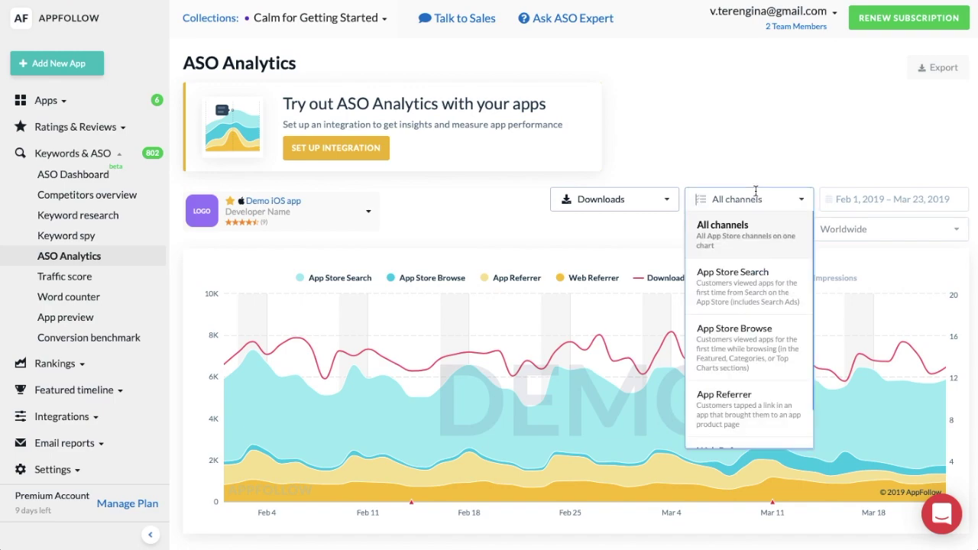
pyautogui.click(738, 282)
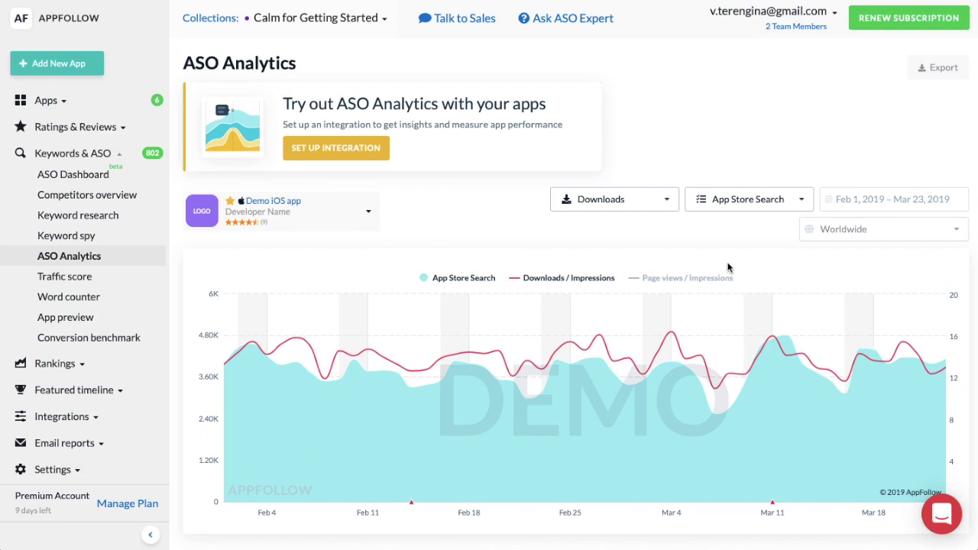
pyautogui.click(638, 199)
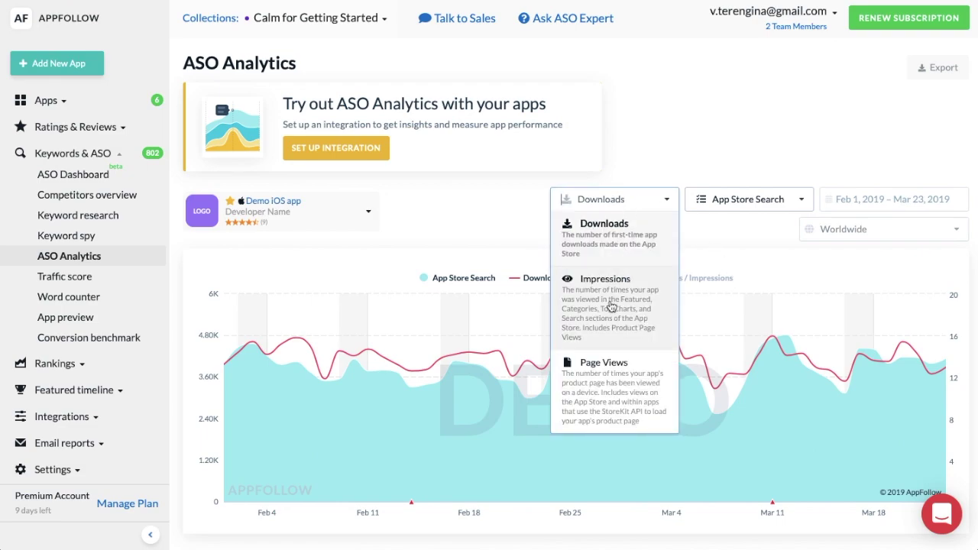
pyautogui.click(603, 241)
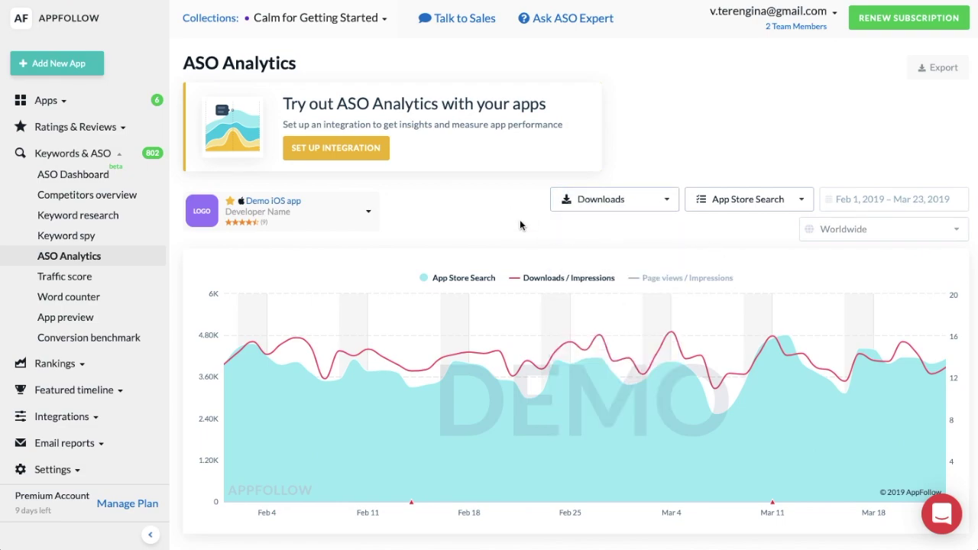
pyautogui.scroll(-3, 519, 225)
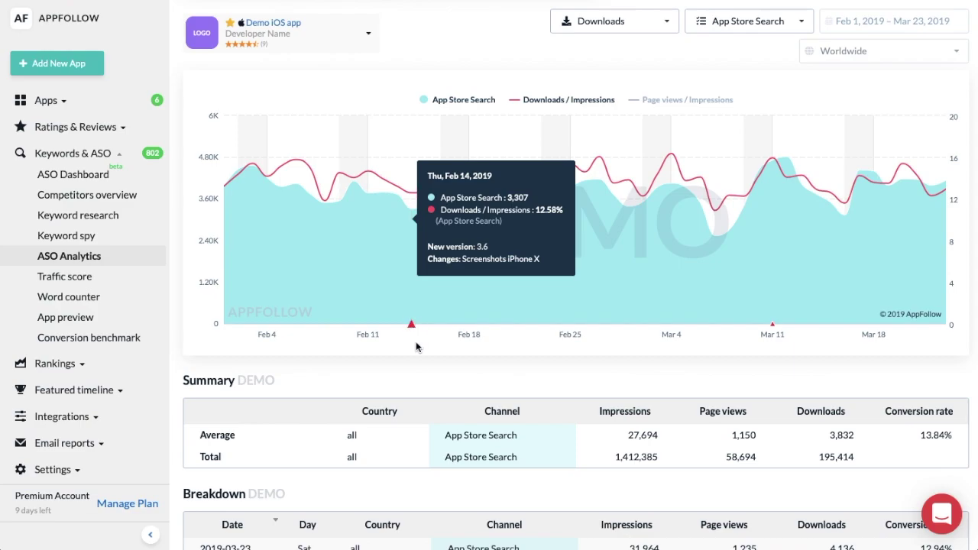
pyautogui.scroll(-5, 422, 376)
pyautogui.scroll(-1, 421, 378)
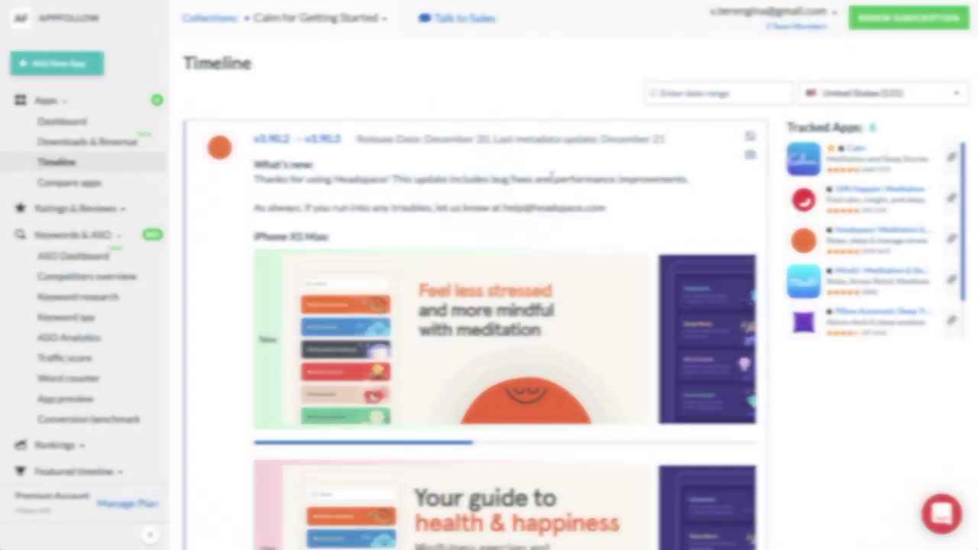
pyautogui.scroll(-2, 551, 176)
pyautogui.scroll(-1, 551, 177)
pyautogui.scroll(-3, 553, 182)
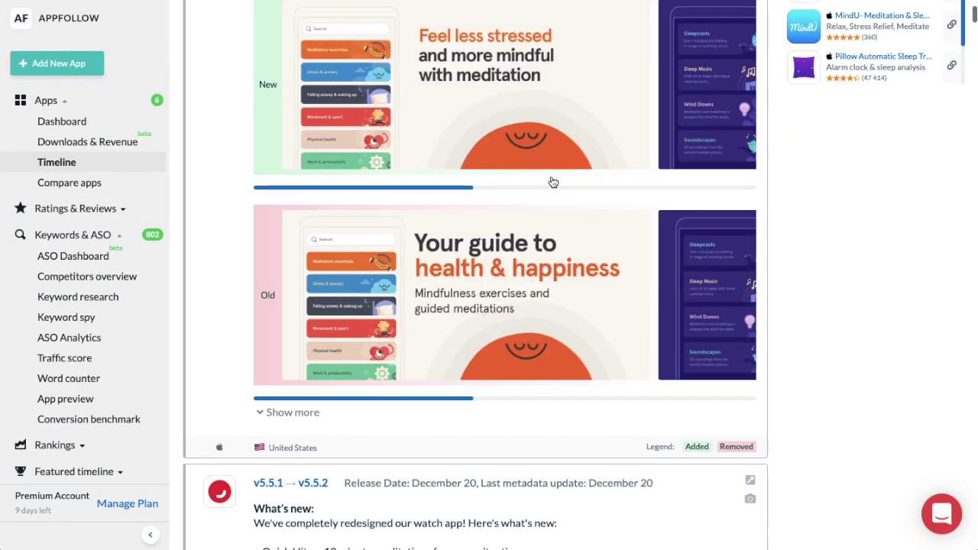
pyautogui.scroll(-5, 552, 182)
pyautogui.scroll(-4, 553, 181)
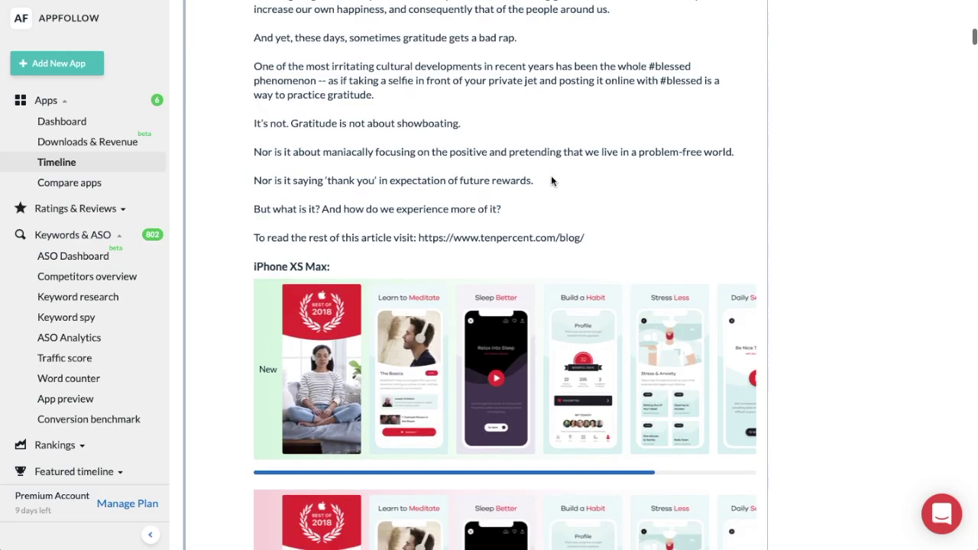
pyautogui.scroll(-3, 552, 180)
pyautogui.hscroll(5, 553, 182)
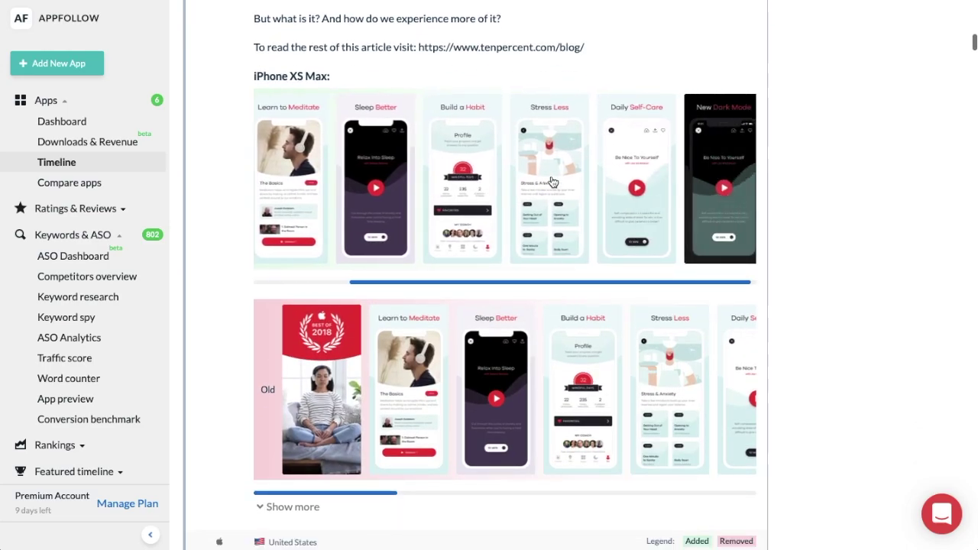
pyautogui.hscroll(3, 588, 372)
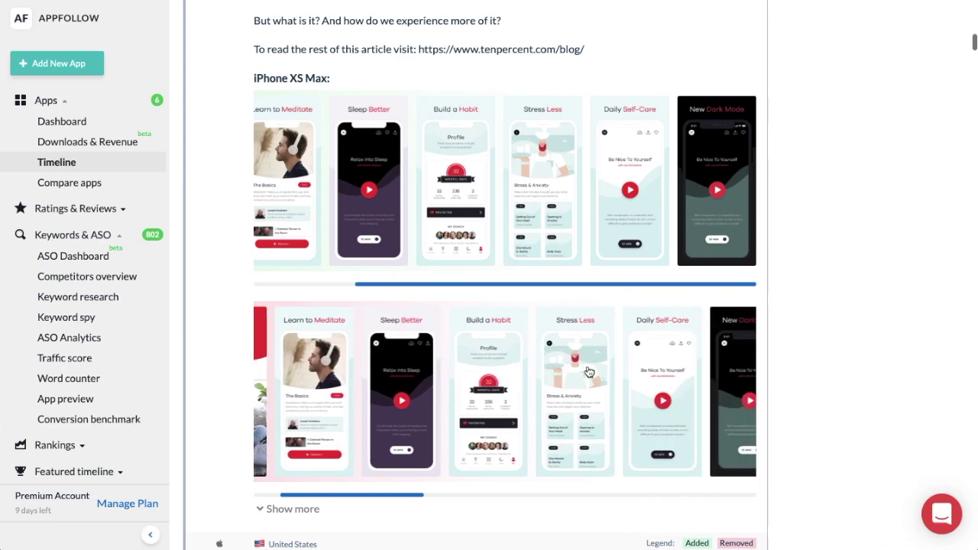
pyautogui.hscroll(3, 589, 371)
pyautogui.hscroll(2, 589, 371)
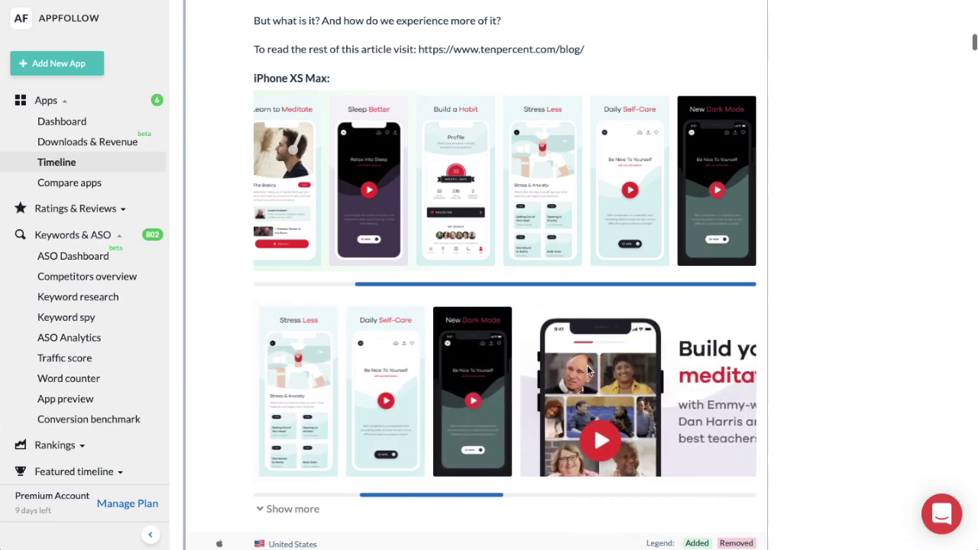
pyautogui.hscroll(2, 589, 371)
pyautogui.hscroll(2, 589, 371)
pyautogui.hscroll(2, 589, 371)
pyautogui.hscroll(2, 588, 371)
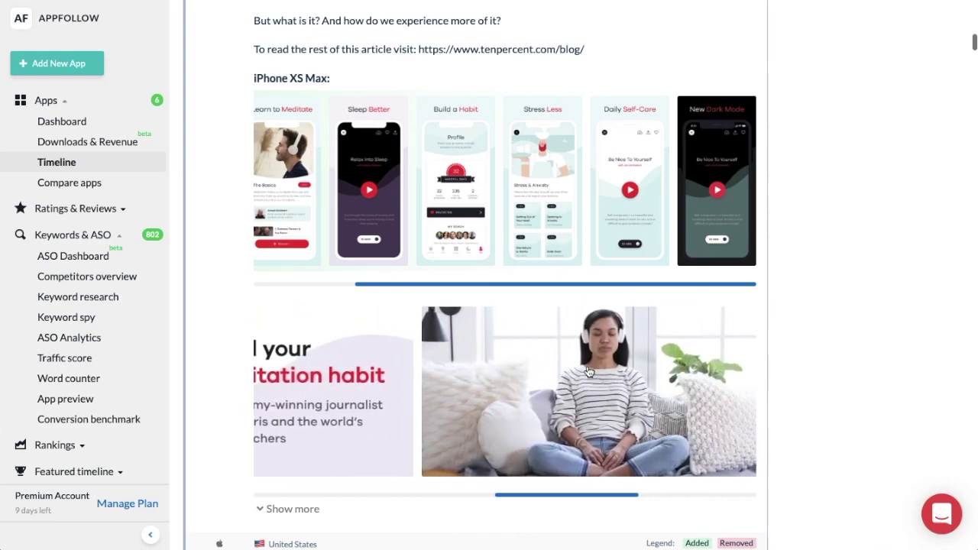
pyautogui.hscroll(2, 589, 371)
pyautogui.hscroll(2, 589, 371)
pyautogui.hscroll(2, 589, 371)
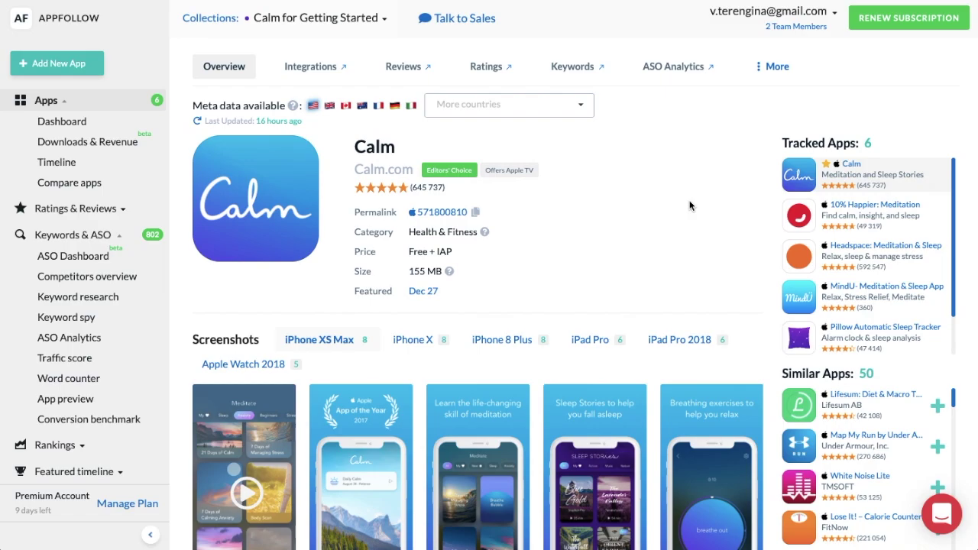
# - Scroll through Calm's What's new, Ratings and App Name sections, then back up
pyautogui.scroll(-1, 689, 205)
pyautogui.scroll(-3, 690, 206)
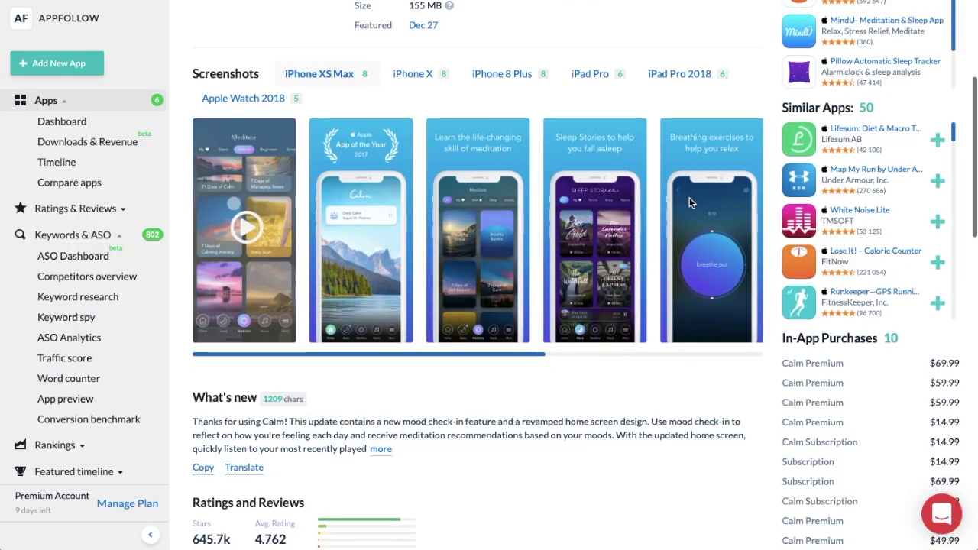
pyautogui.scroll(-1, 690, 202)
pyautogui.scroll(-3, 690, 202)
pyautogui.scroll(-2, 689, 203)
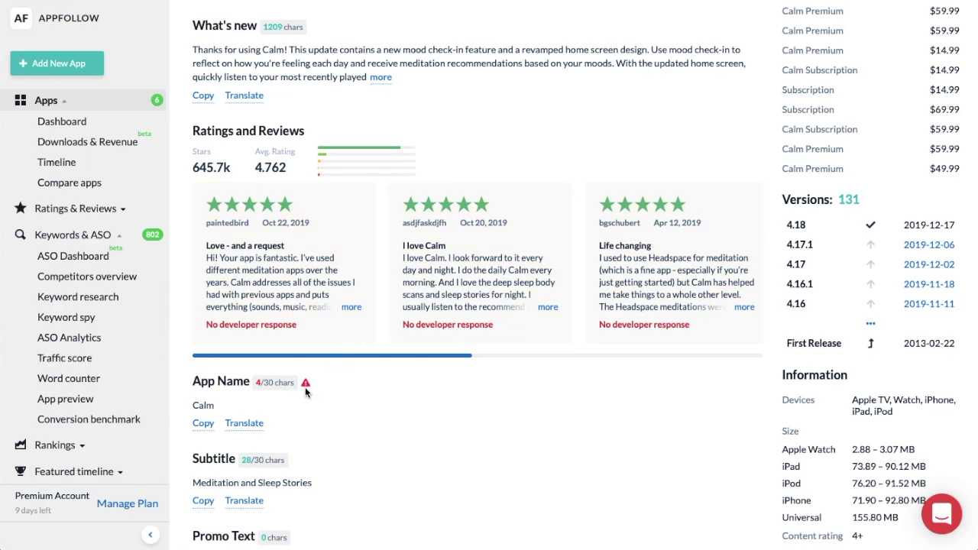
pyautogui.moveTo(306, 384)
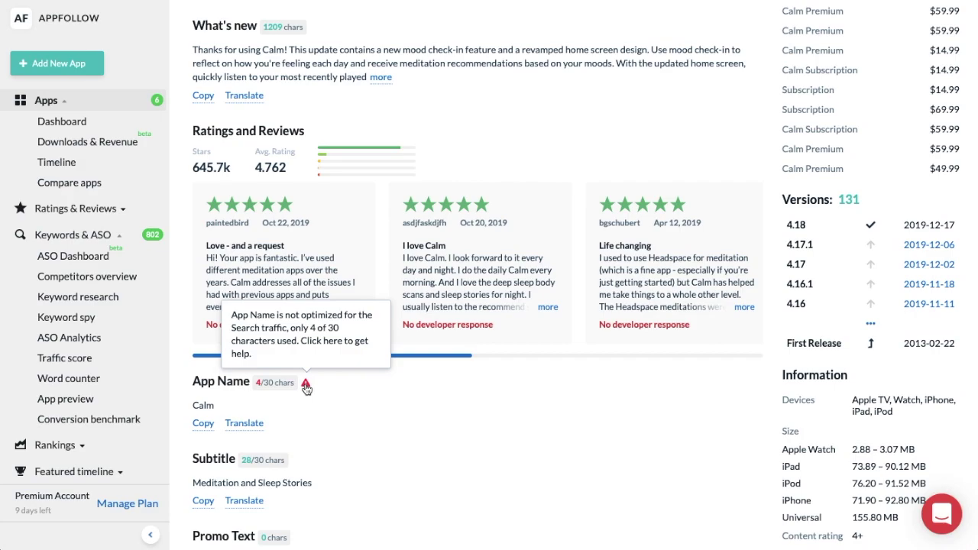
pyautogui.scroll(4, 306, 388)
pyautogui.scroll(9, 306, 389)
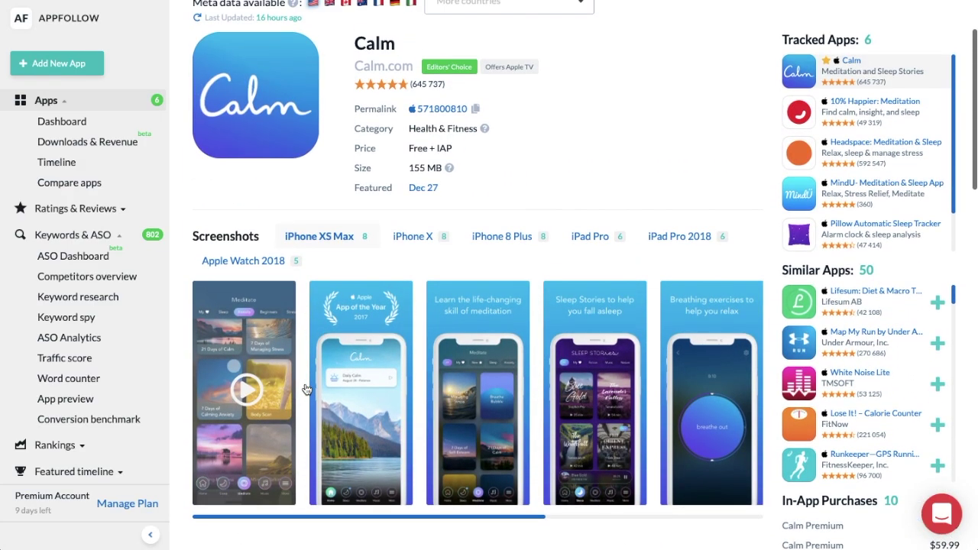
pyautogui.scroll(2, 306, 388)
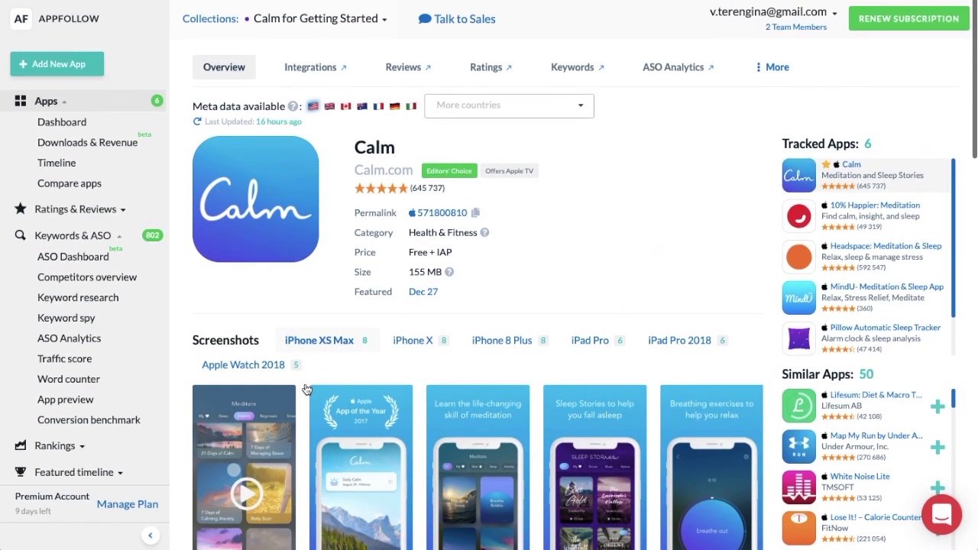